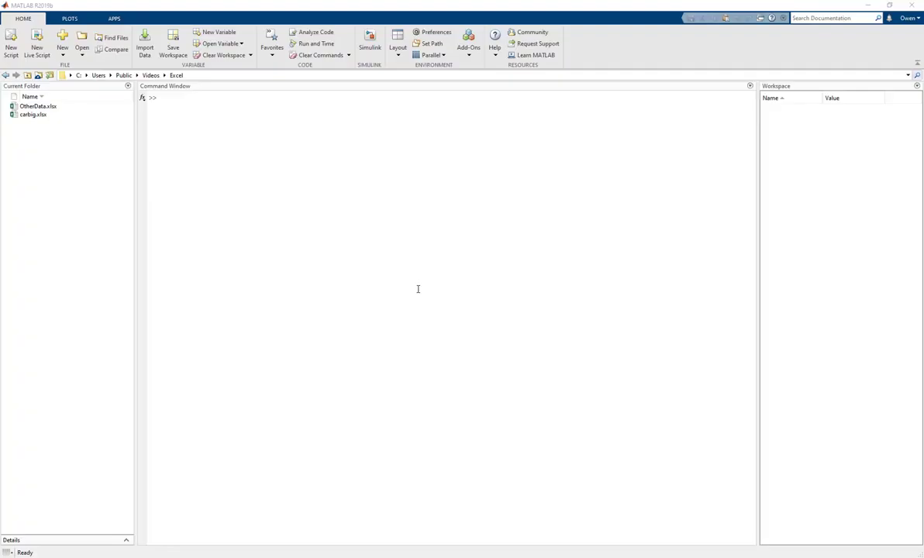
Dismiss the Import Data chooser and open carbig.xlsx from the Current Folder pane instead.
{"action": "left_click", "coordinate": [152, 47]}
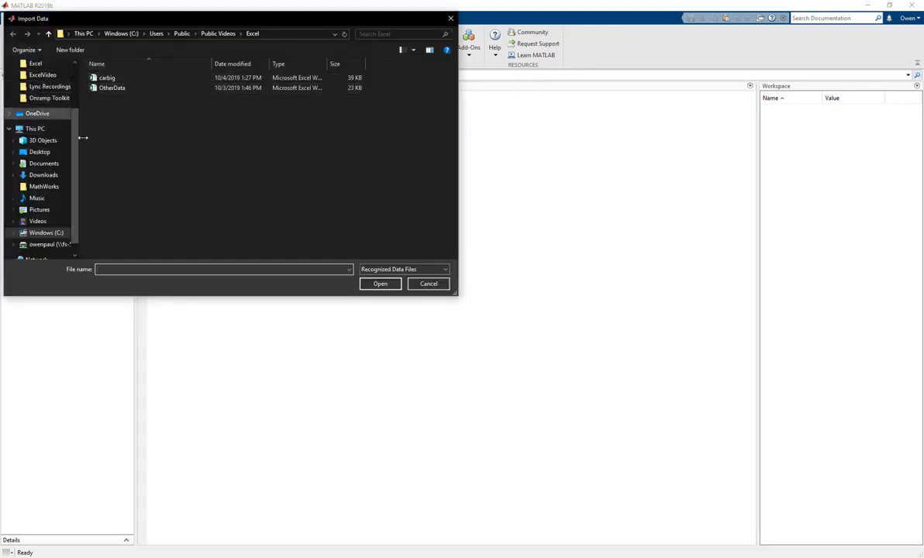
{"action": "left_click", "coordinate": [430, 283]}
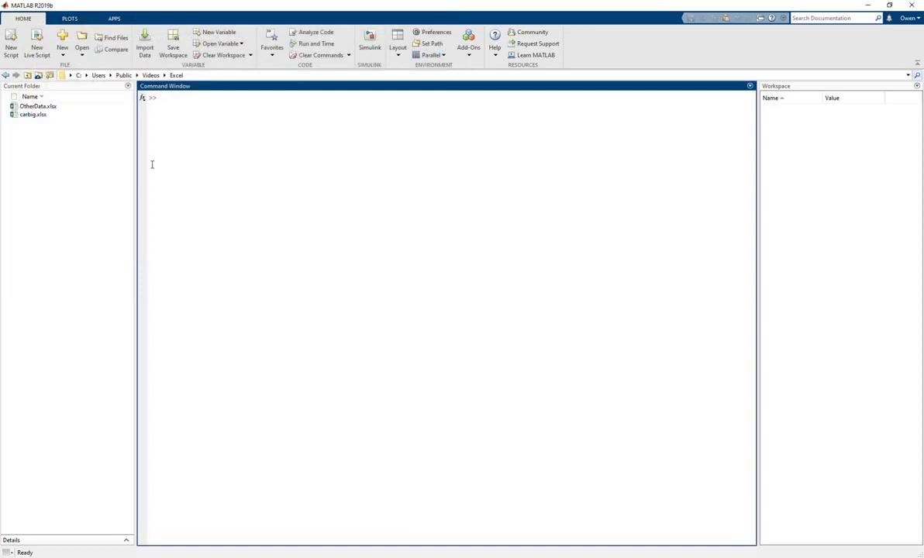
{"action": "left_click", "coordinate": [44, 116]}
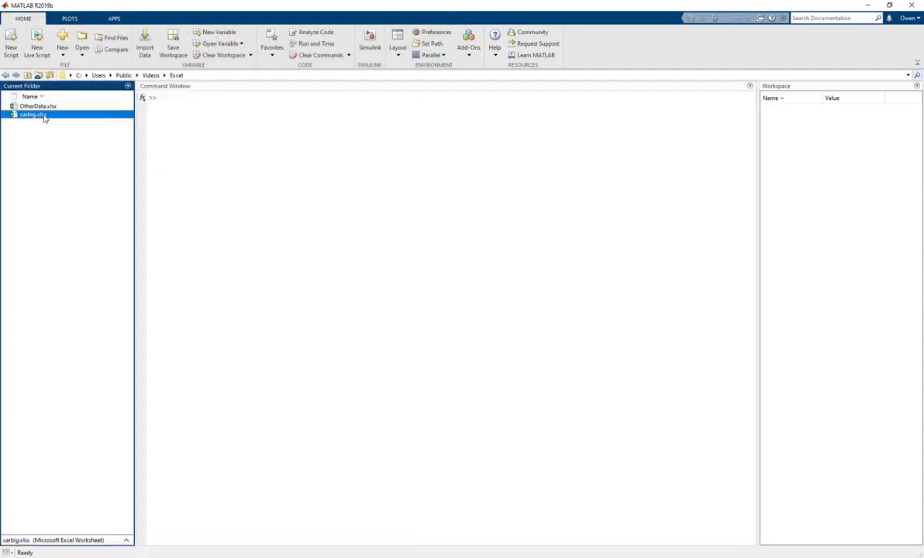
{"action": "double_click", "coordinate": [44, 116]}
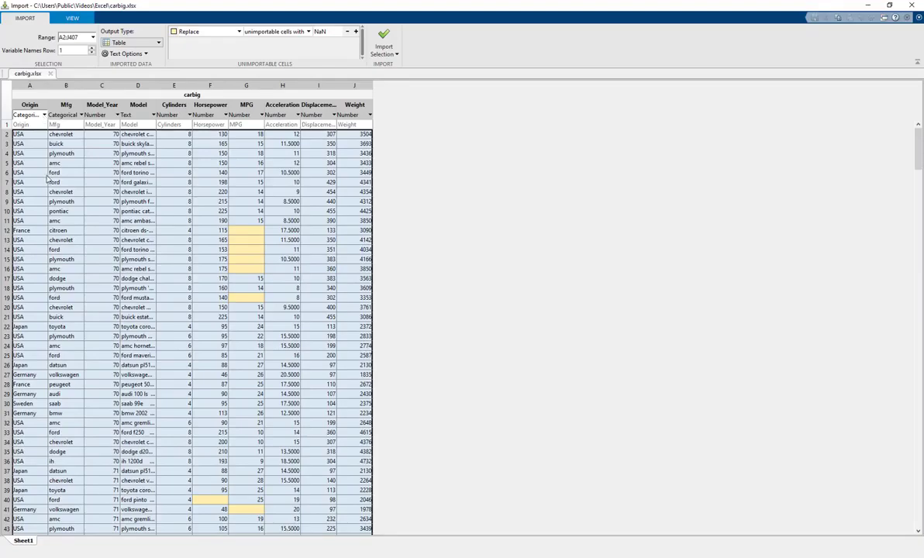
{"action": "left_click", "coordinate": [101, 231]}
{"action": "left_click_drag", "start_coordinate": [123, 307], "coordinate": [329, 449]}
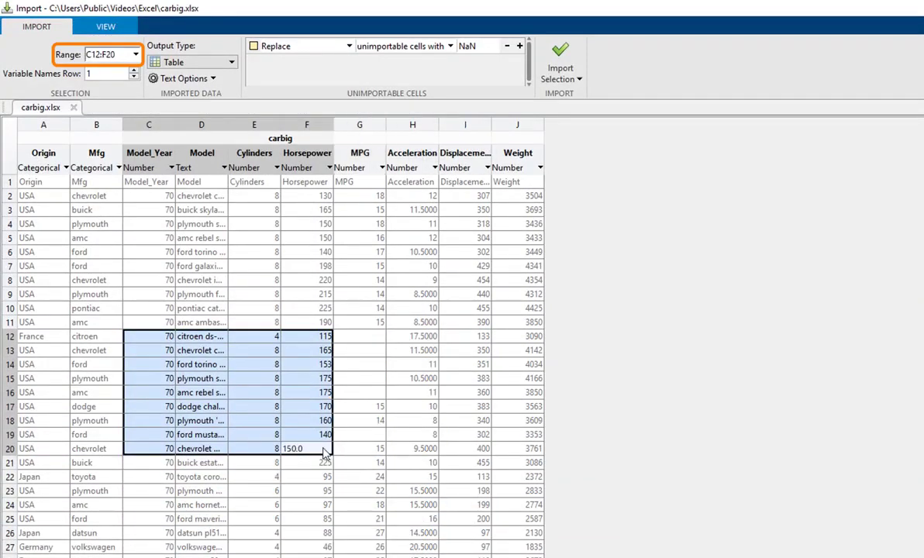
{"action": "left_click", "coordinate": [133, 54]}
{"action": "left_click", "coordinate": [139, 89]}
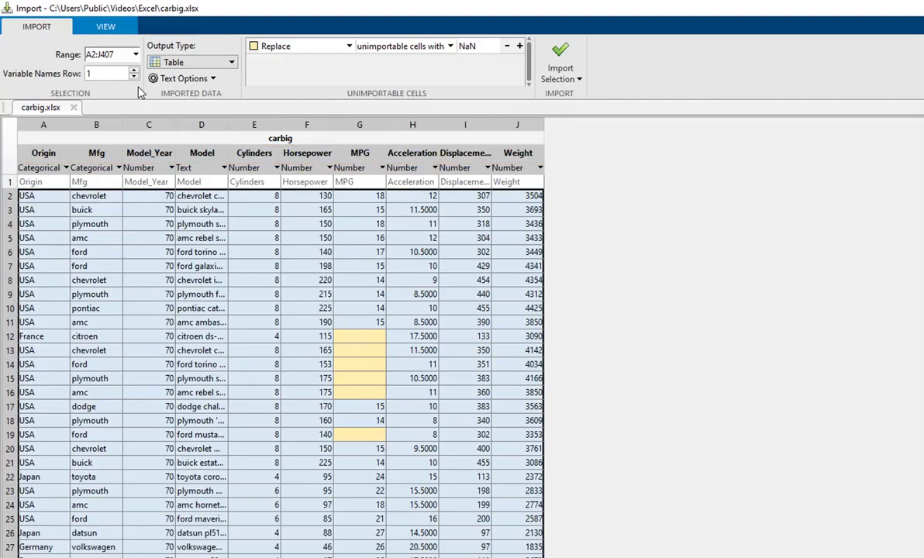
Import carbig as a 406x10 table, then again as ten 406x1 column vectors.
{"action": "left_click", "coordinate": [576, 49]}
{"action": "left_click", "coordinate": [230, 62]}
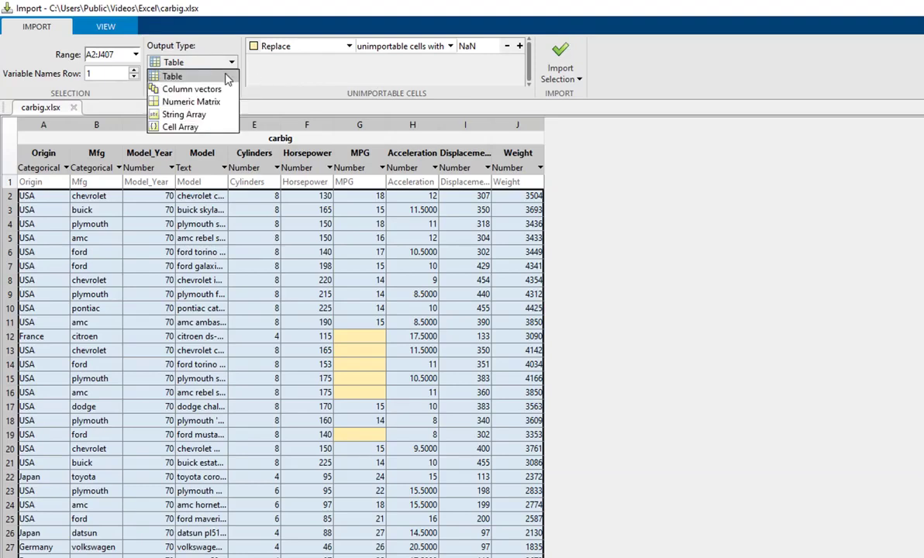
{"action": "left_click", "coordinate": [225, 92]}
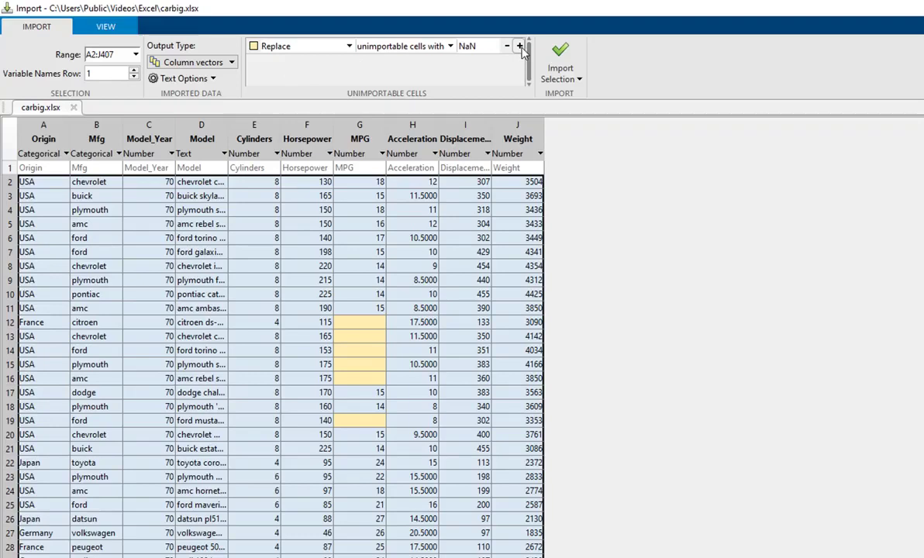
{"action": "left_click", "coordinate": [556, 56]}
Return to the main window and open the imported carbig table to inspect it.
{"action": "left_click", "coordinate": [558, 55]}
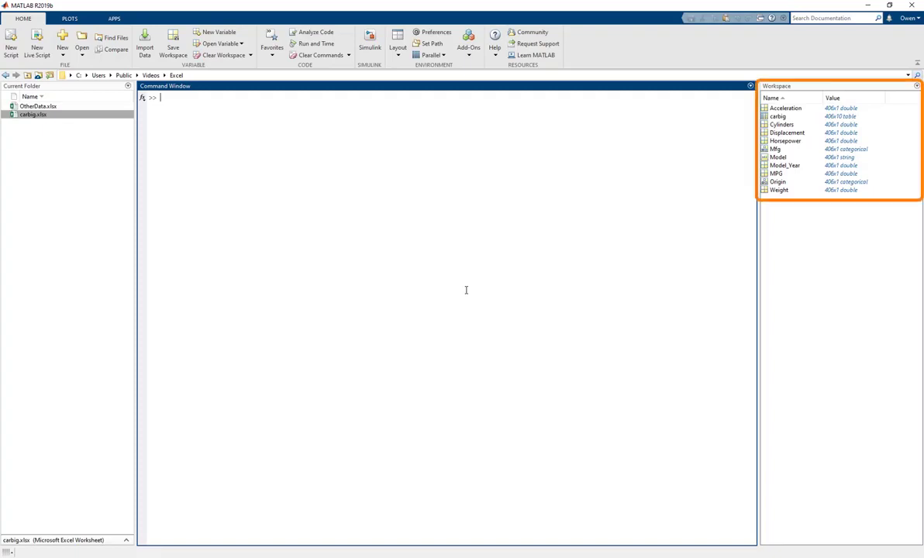
{"action": "double_click", "coordinate": [776, 116]}
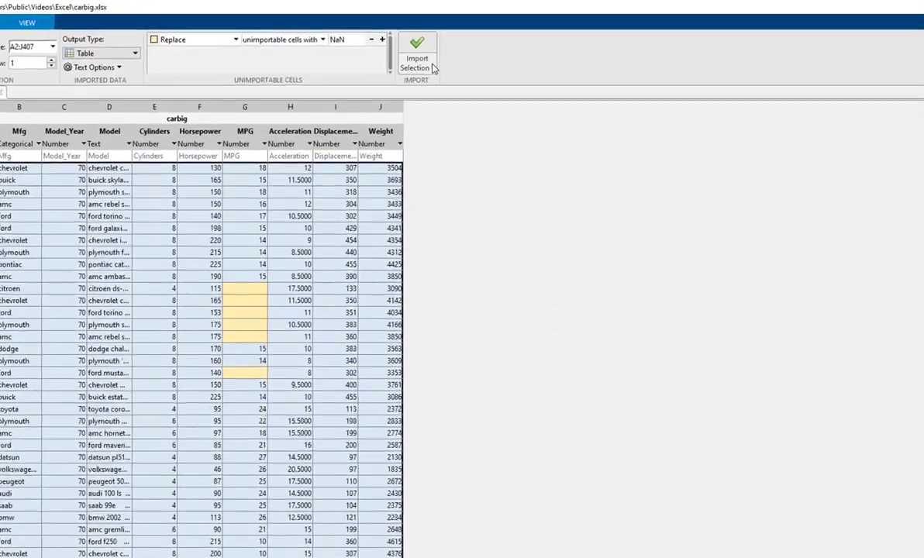
Generate an importfile function from the Import Selection menu and scroll through its code.
{"action": "left_click", "coordinate": [433, 68]}
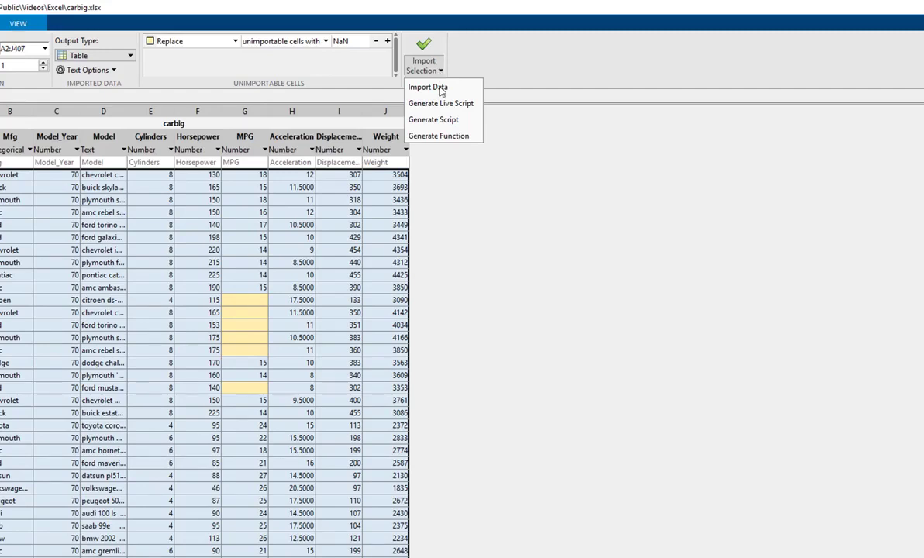
{"action": "left_click", "coordinate": [438, 136]}
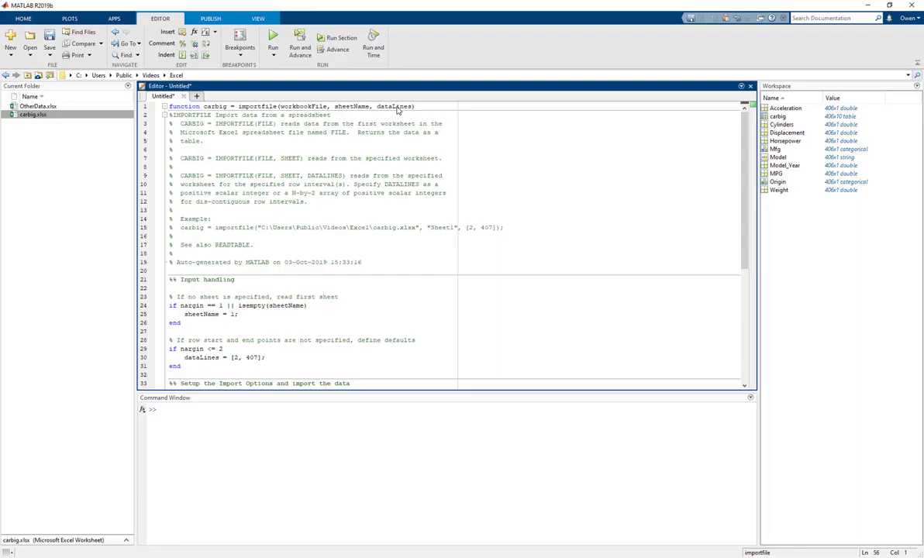
{"action": "scroll", "coordinate": [396, 112], "scroll_direction": "down", "scroll_amount": 8}
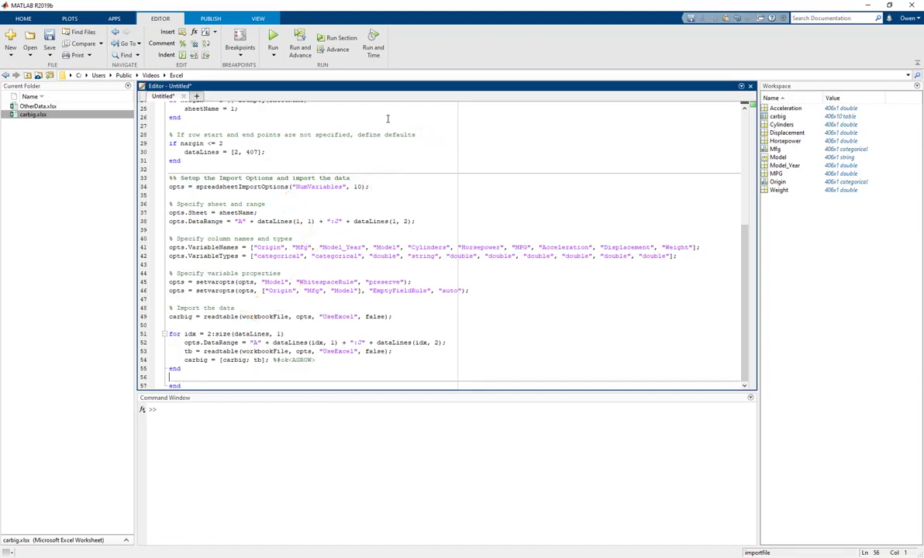
Save the function as importfile.m and run importfile('OtherData.xlsx') in the Command Window.
{"action": "left_click", "coordinate": [49, 40]}
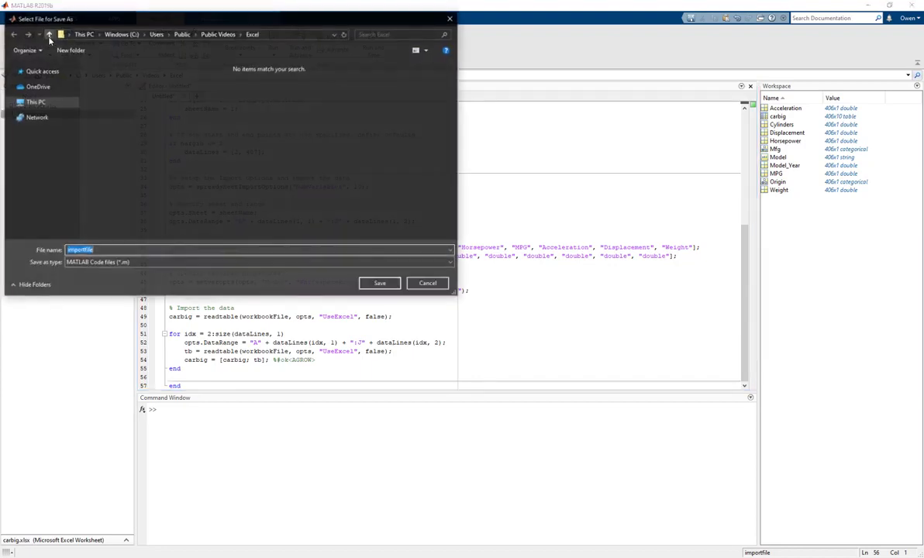
{"action": "key", "text": "Escape"}
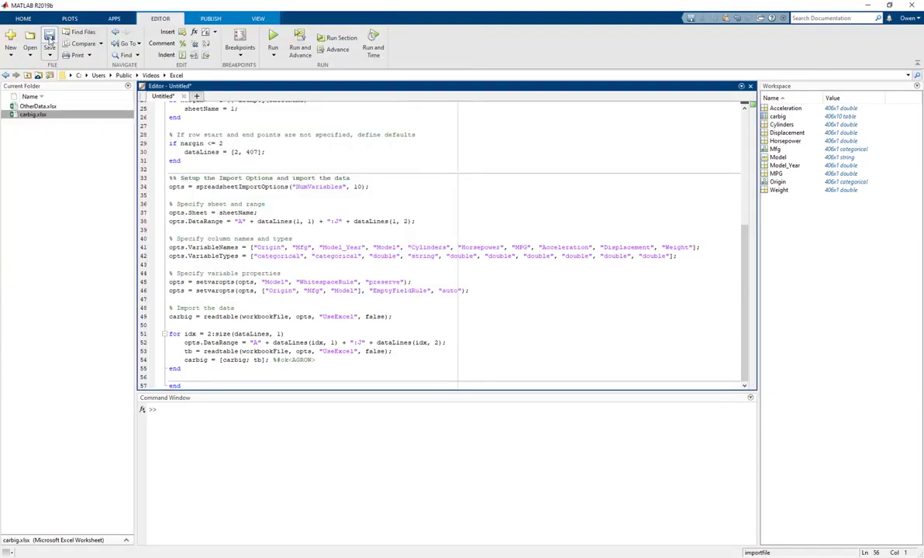
{"action": "left_click", "coordinate": [177, 403]}
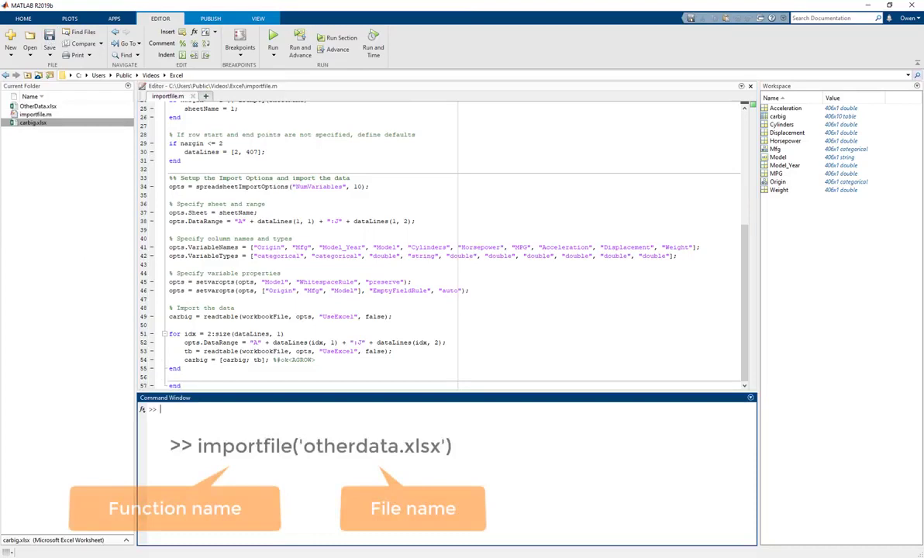
{"action": "type", "text": "importfile('OtherData"}
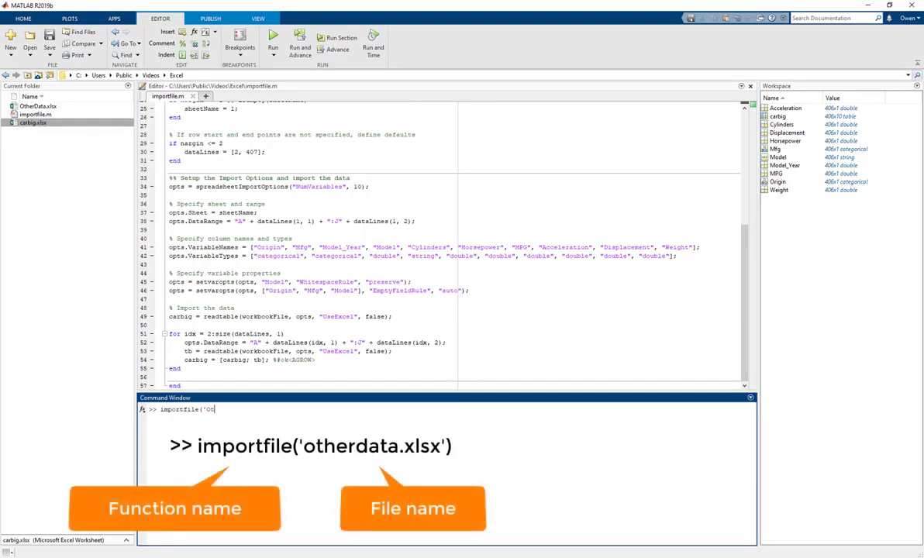
{"action": "type", "text": ".xlsx')"}
{"action": "key", "text": "Return"}
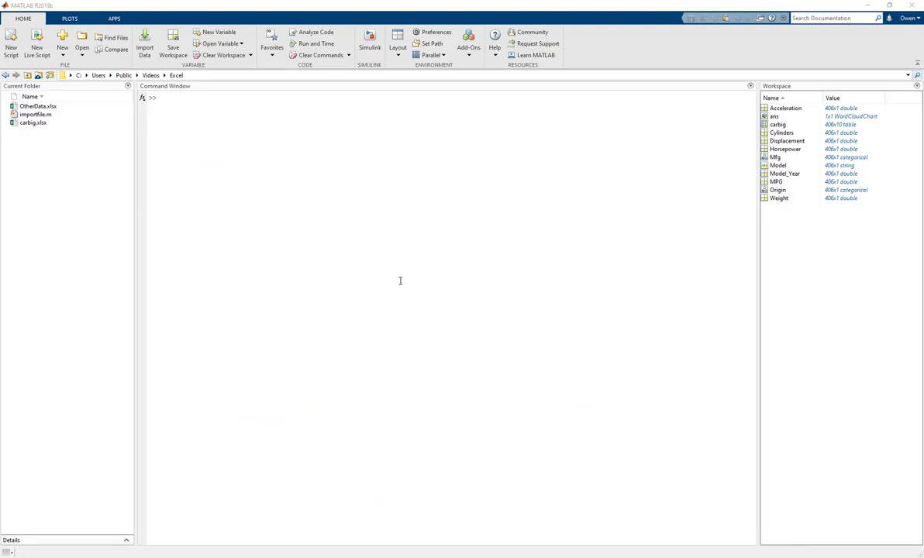
Plot Horsepower and MPG as a scatter, line plot and errorbar plot.
{"action": "left_click", "coordinate": [778, 149]}
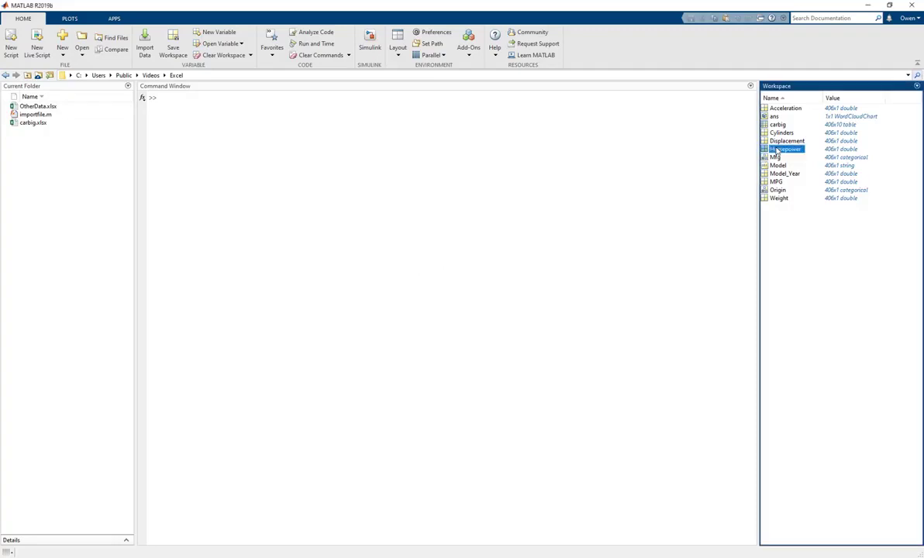
{"action": "left_click", "coordinate": [776, 182], "text": "ctrl"}
{"action": "left_click", "coordinate": [69, 18]}
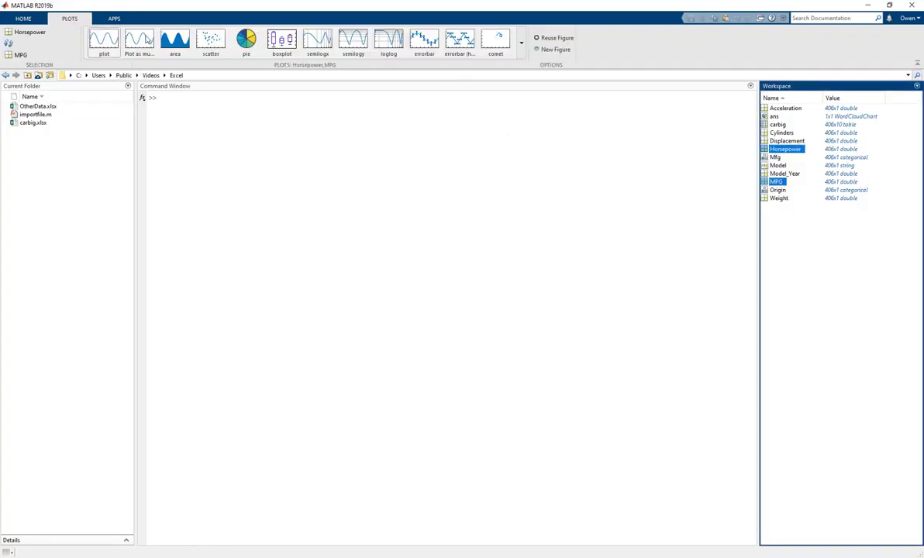
{"action": "left_click", "coordinate": [210, 43]}
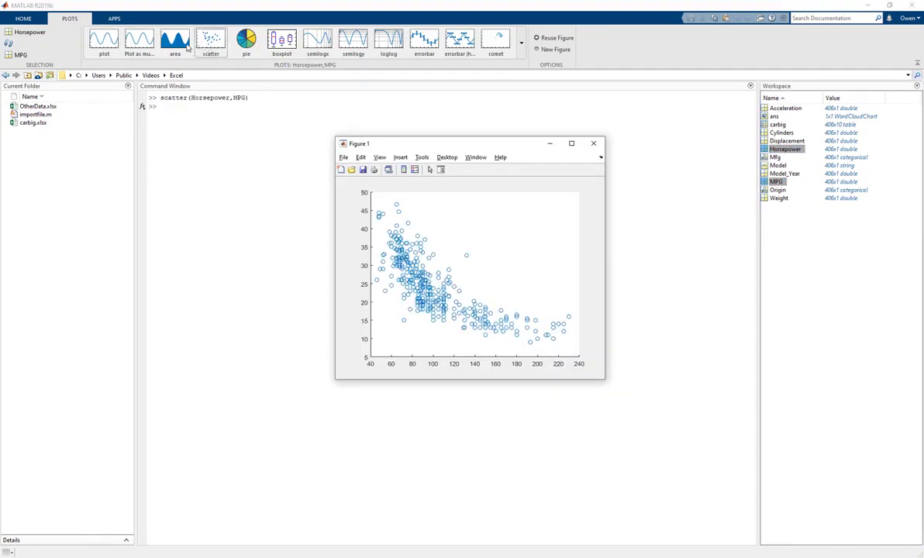
{"action": "left_click", "coordinate": [152, 48]}
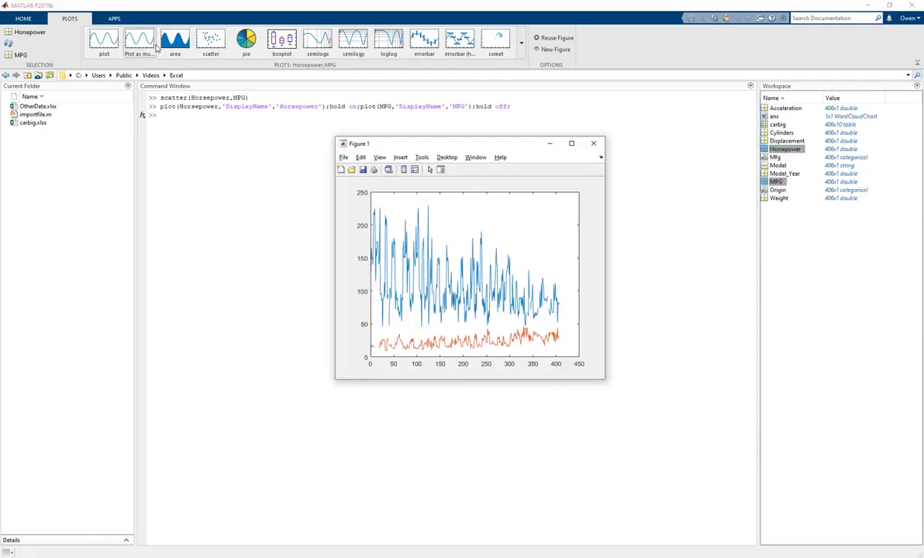
{"action": "left_click", "coordinate": [423, 45]}
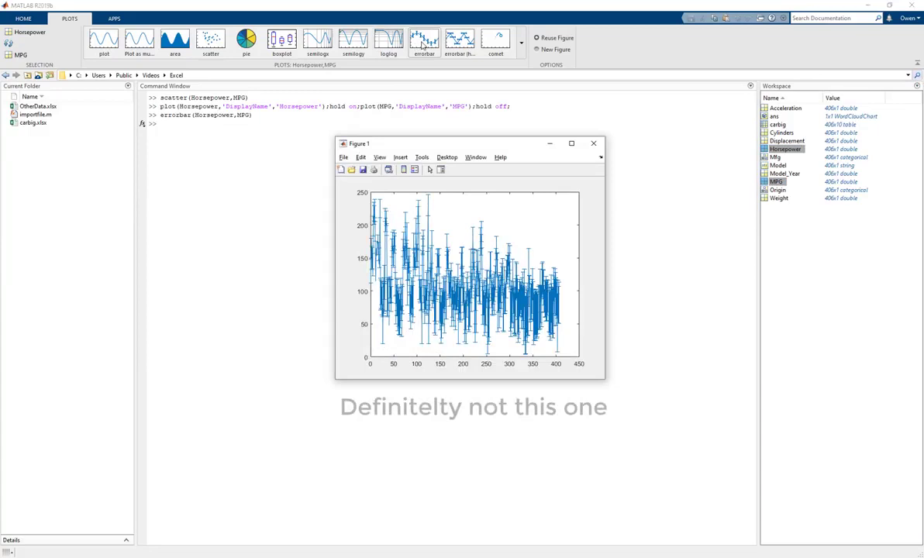
Draw box plots of MPG grouped by Origin.
{"action": "left_click", "coordinate": [776, 181]}
{"action": "left_click", "coordinate": [779, 190], "text": "ctrl"}
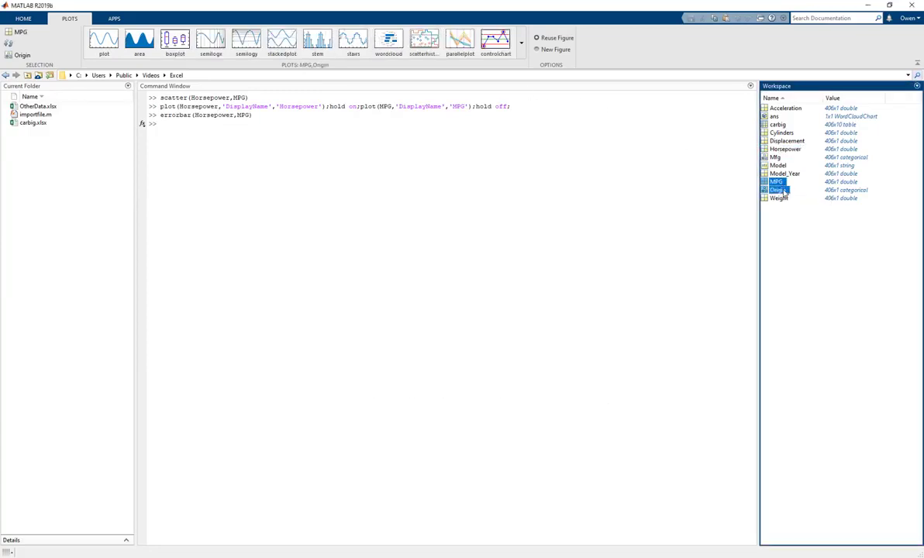
{"action": "left_click", "coordinate": [177, 42]}
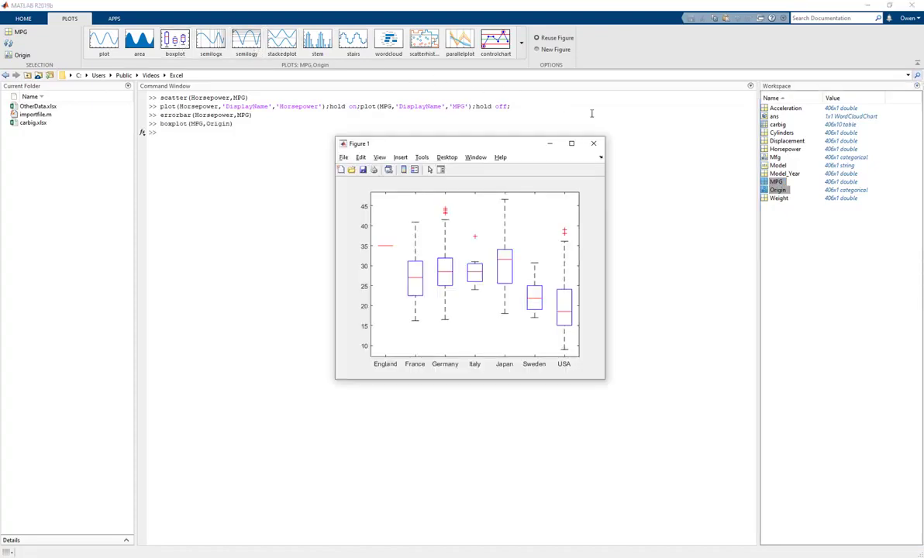
Draw a word cloud of the Mfg manufacturers, then highlight and deselect the Command Window commands.
{"action": "left_click", "coordinate": [774, 158]}
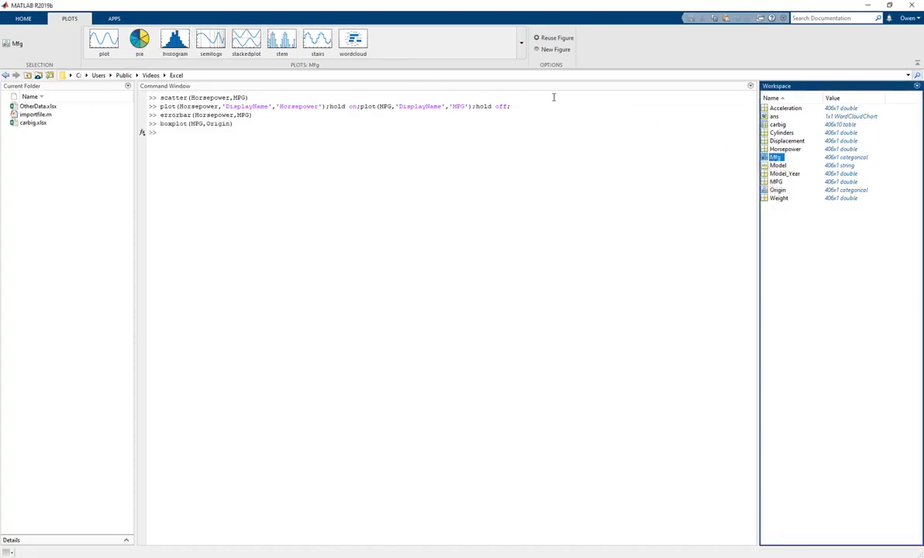
{"action": "left_click", "coordinate": [358, 45]}
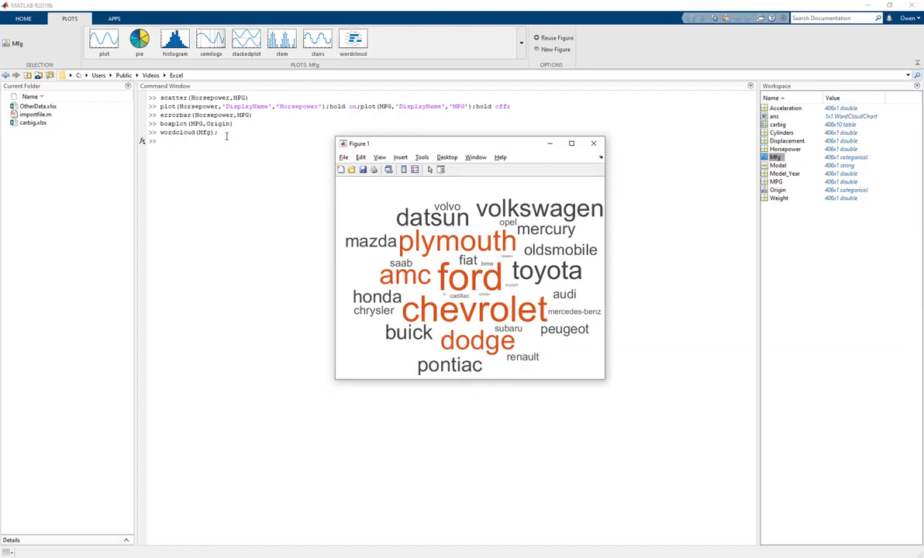
{"action": "left_click_drag", "start_coordinate": [205, 124], "coordinate": [143, 91]}
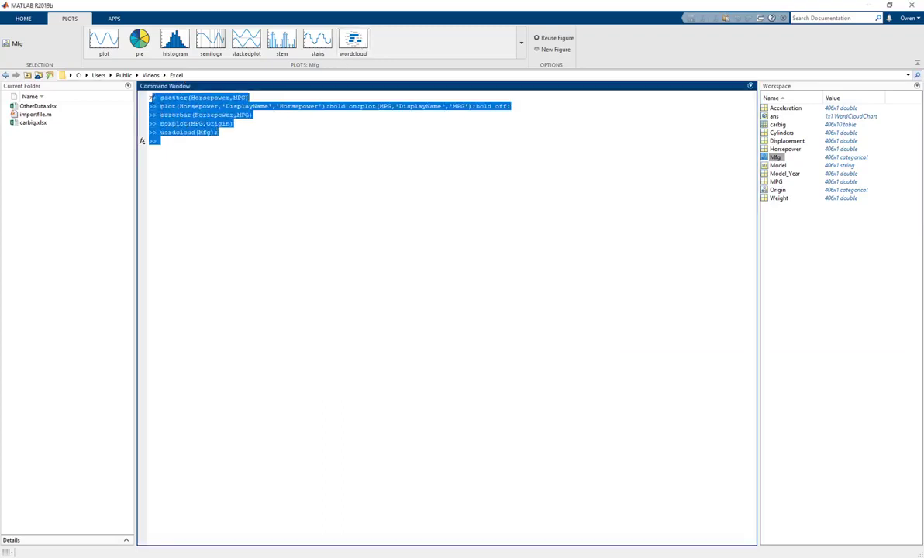
{"action": "left_click", "coordinate": [213, 151]}
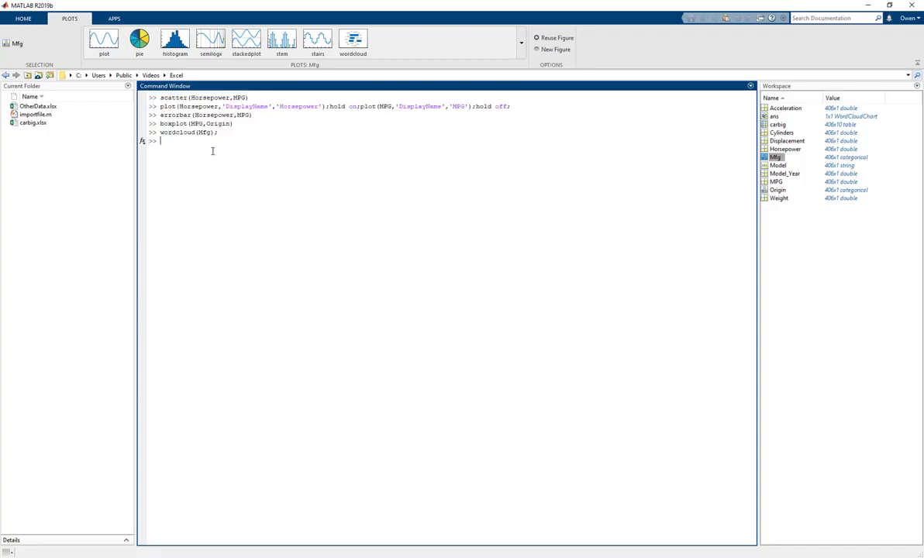